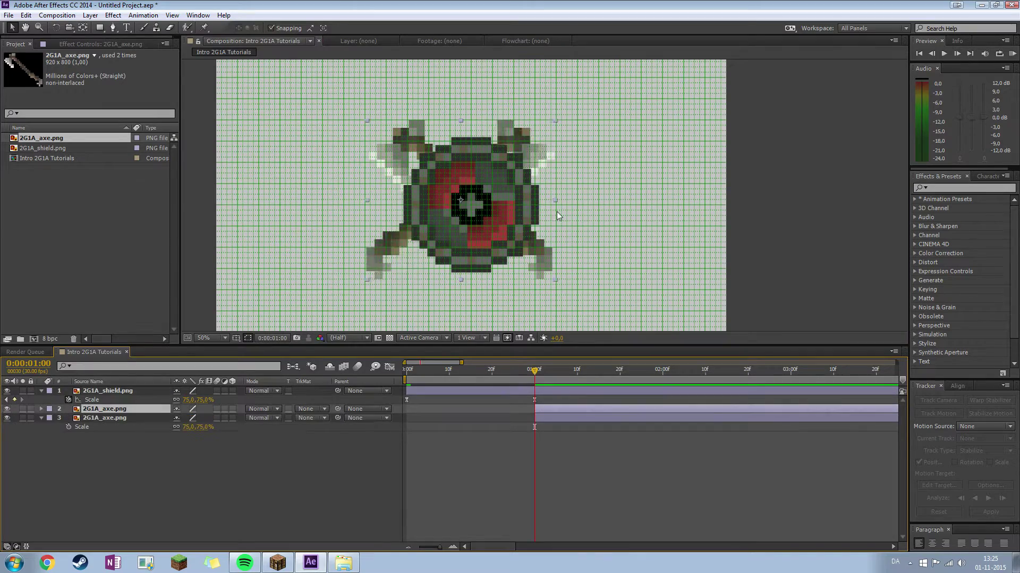
Scroll through the timeline to review the shield and axe layers' keyframes
scroll(547, 155, "up", 6)
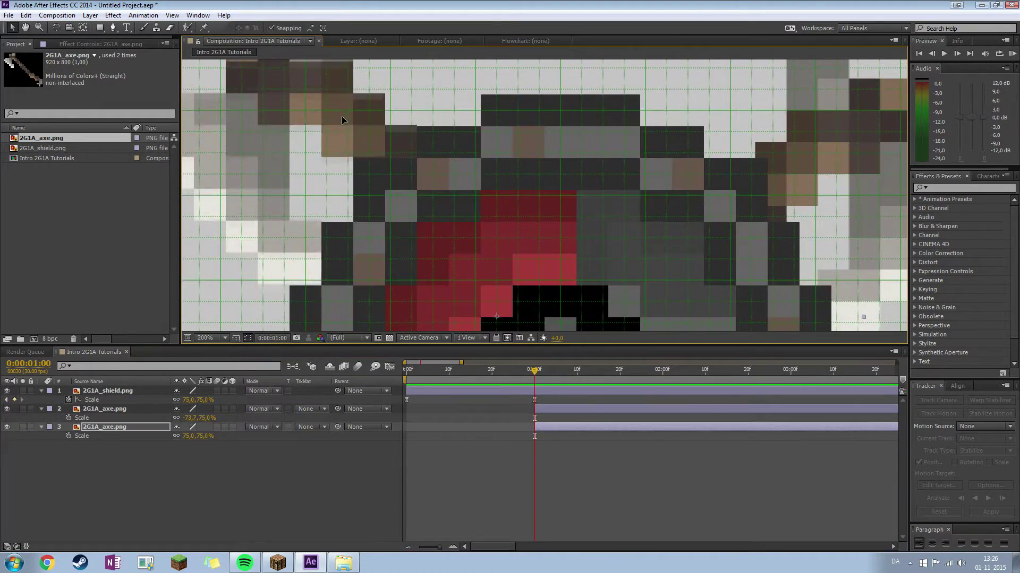
scroll(555, 186, "up", 2)
scroll(462, 257, "up", 3)
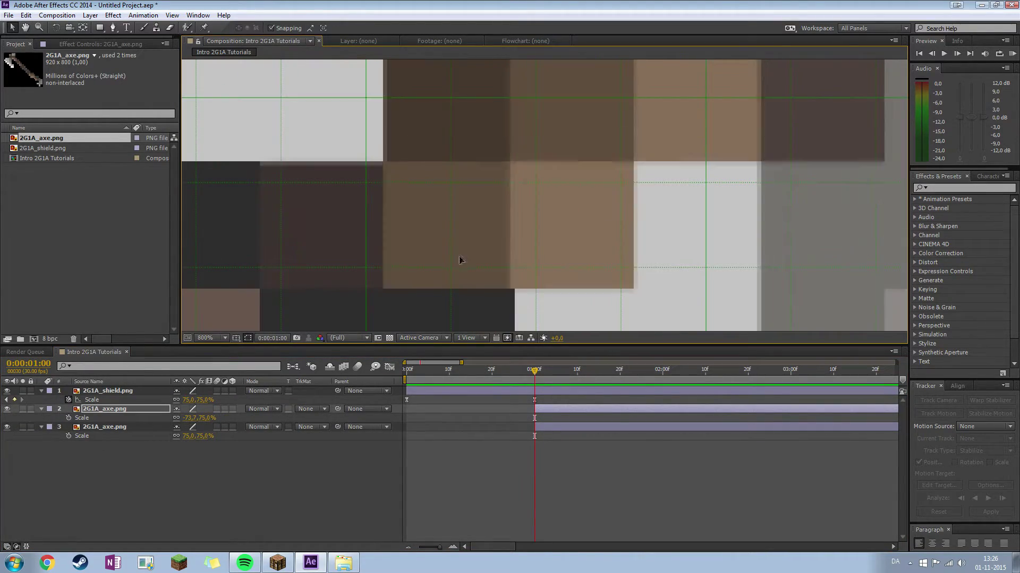
scroll(462, 257, "down", 7)
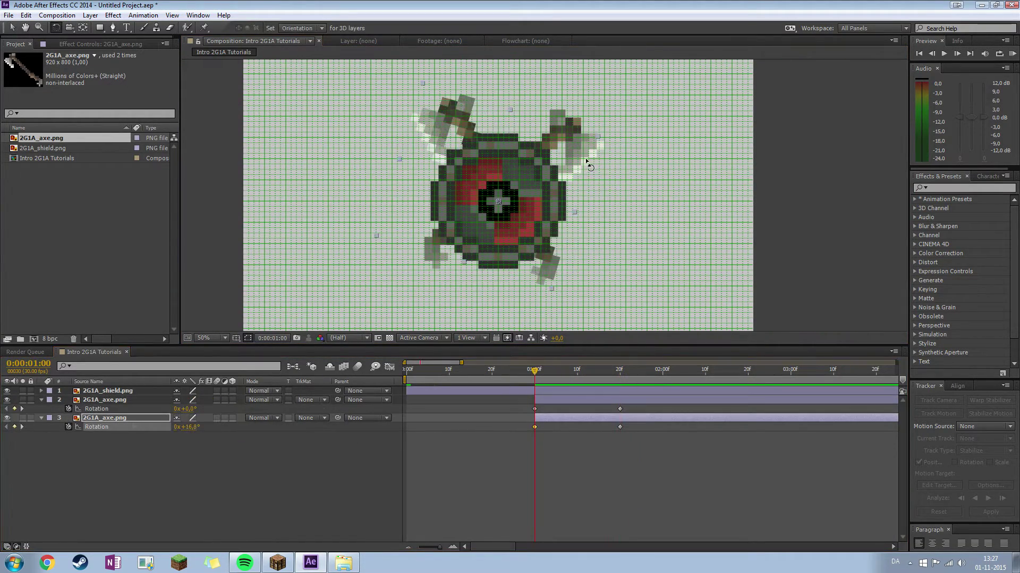
Apply Easy Ease to both axes' Rotation keyframes
left_click(191, 427)
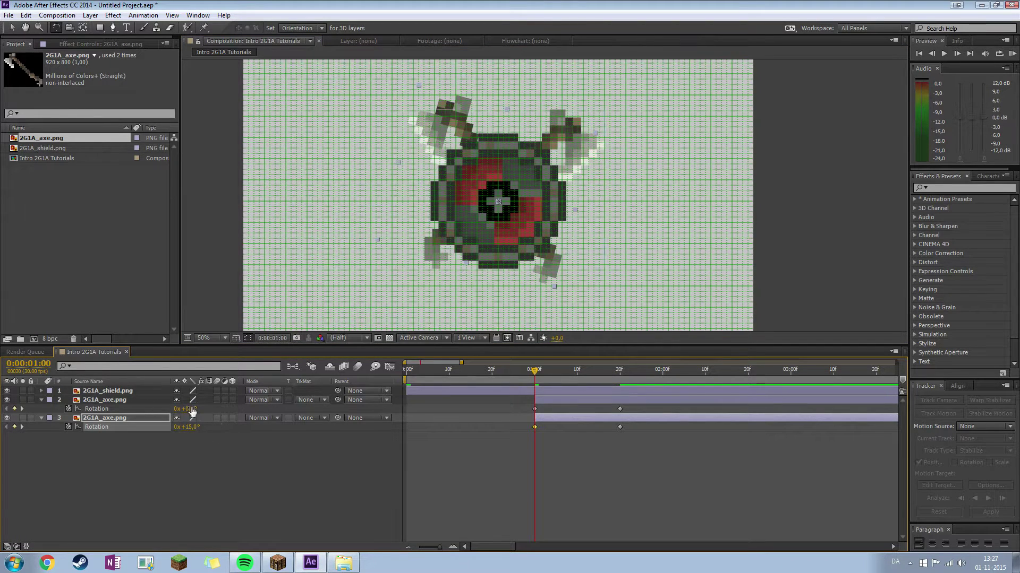
left_click_drag(534, 370, 620, 370)
left_click_drag(632, 429, 533, 410)
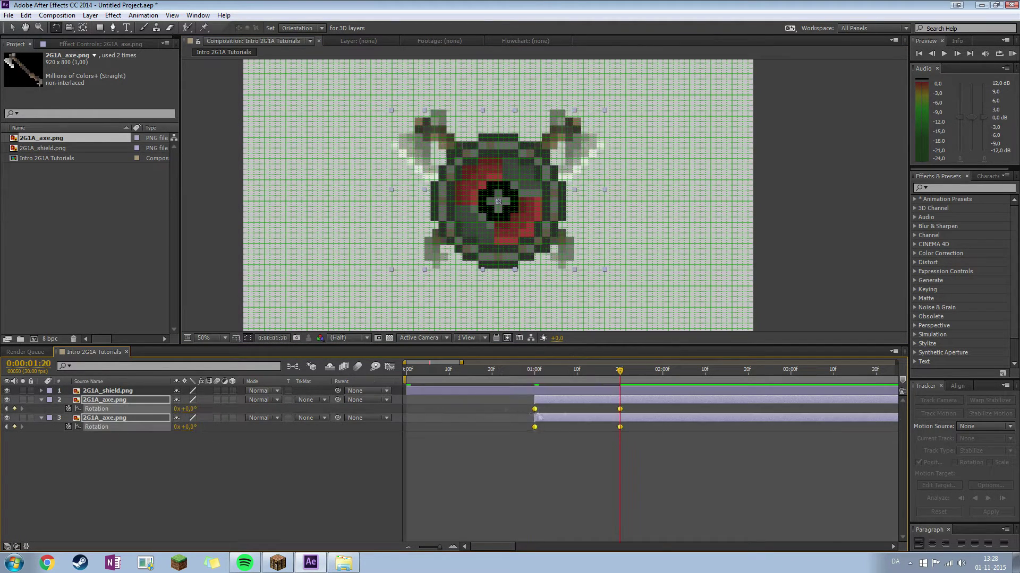
right_click(538, 428)
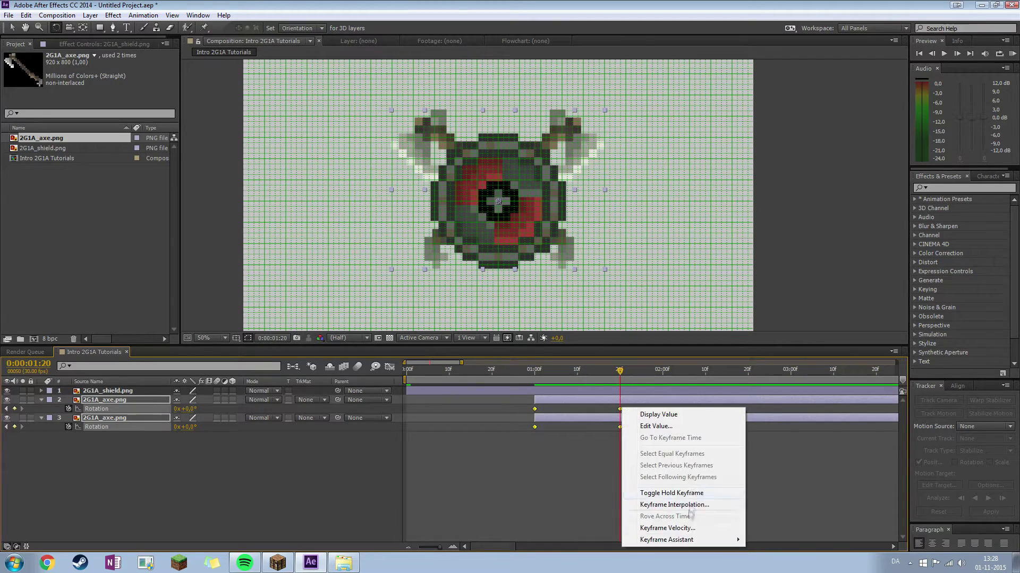
left_click(691, 485)
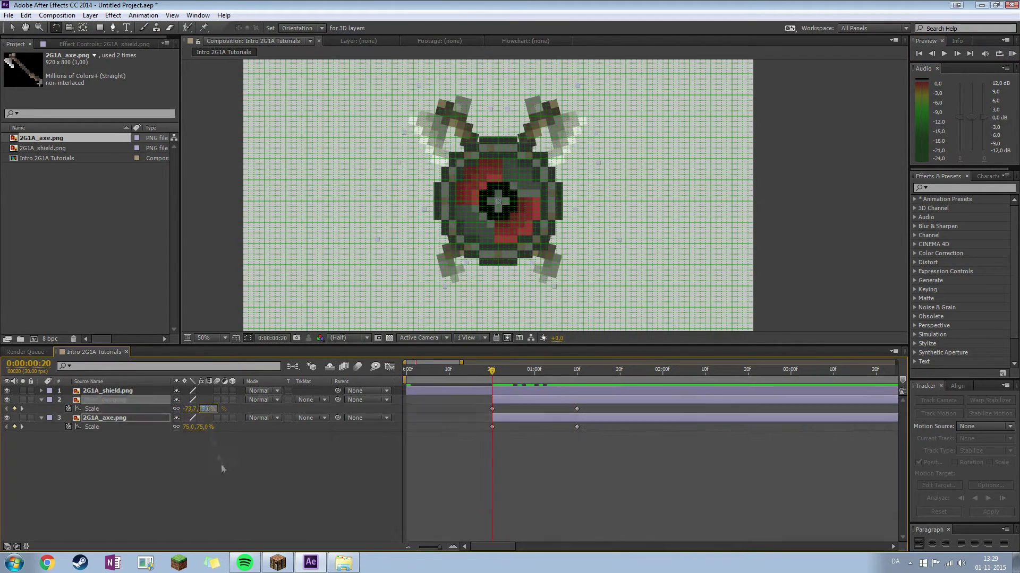
Set the axe's scale value to 75 and check both axes at 1:11
type("75")
key("Return")
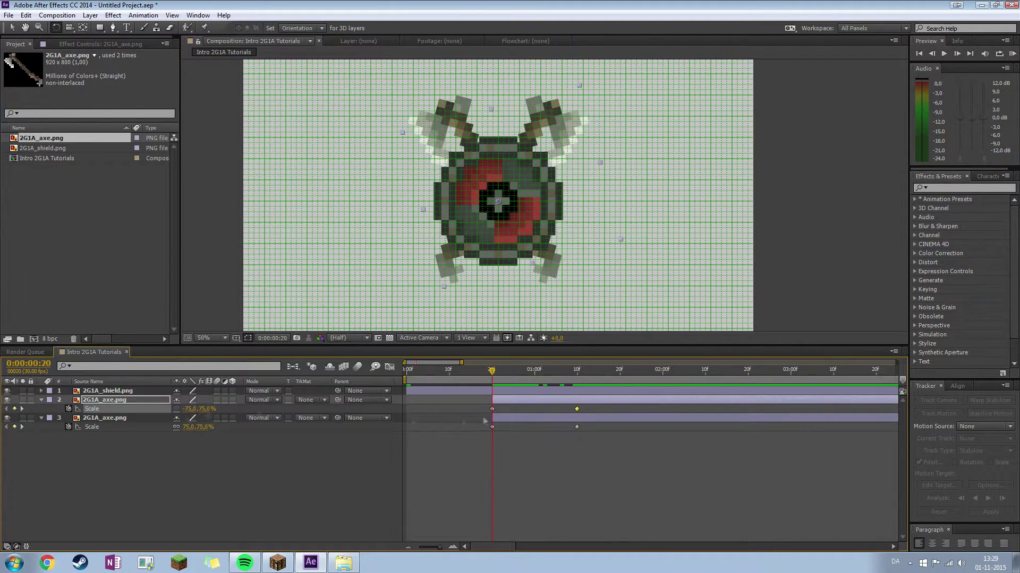
left_click_drag(492, 429, 583, 409)
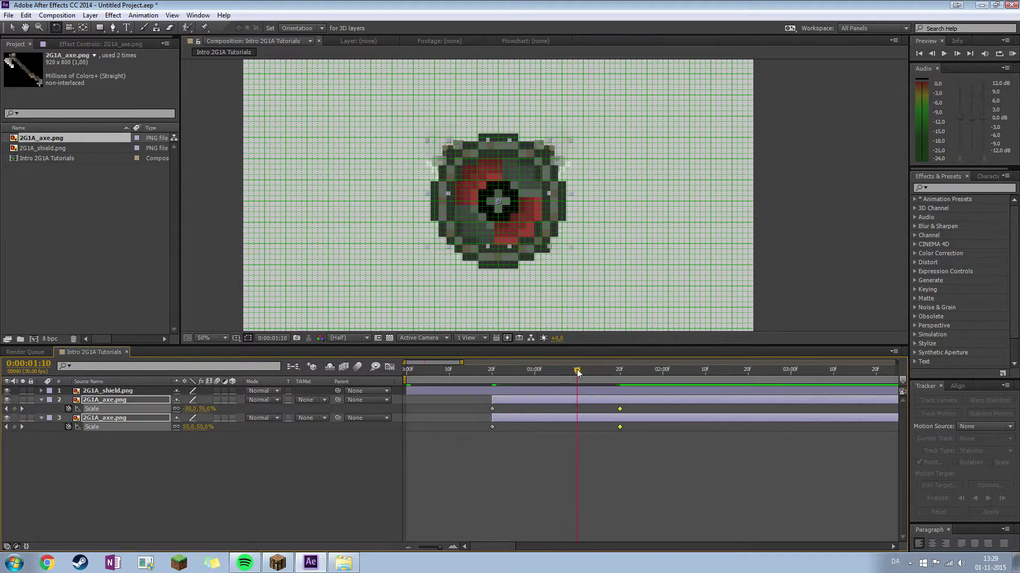
left_click(215, 447)
Adjust the Scale curve's influence in the Graph Editor, Easy Ease the Scale keyframes, and preview
key("shift+F3")
left_click_drag(600, 456, 612, 462)
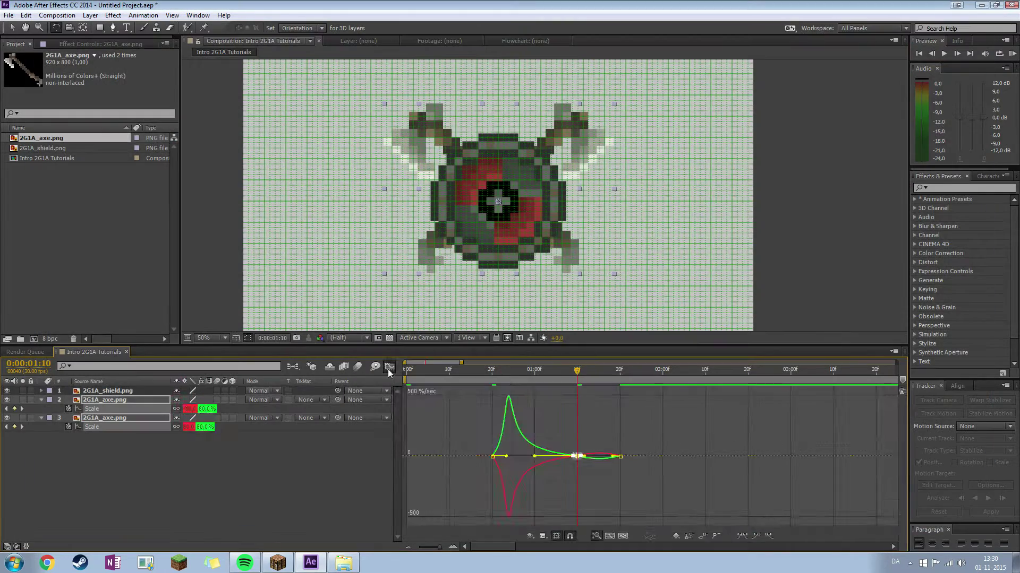
key("shift+F3")
right_click(577, 409)
mouse_move(637, 542)
left_click(729, 472)
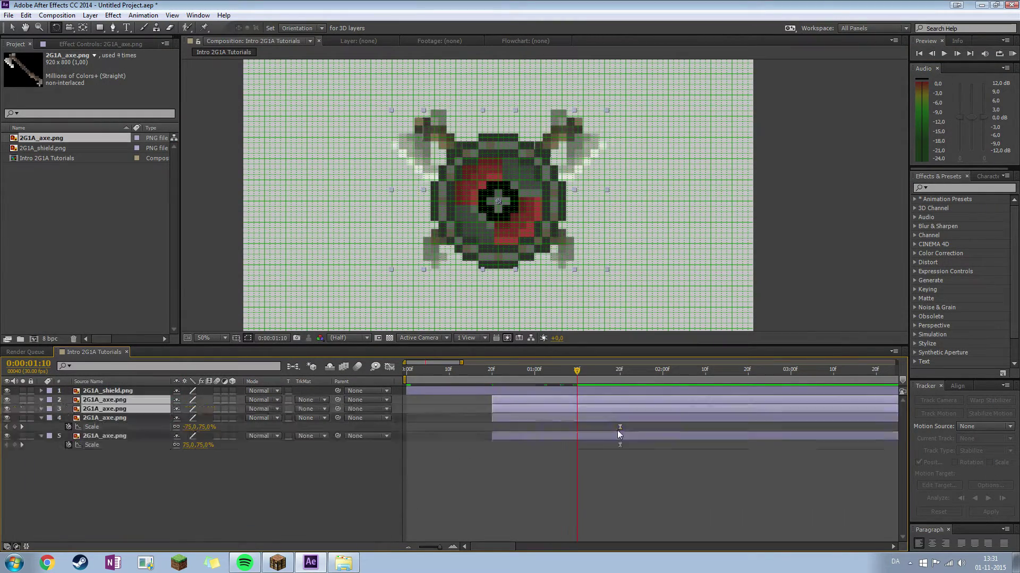
key("space")
Return to 0:20, delete the tekst4.png title layer, and add a new white solid layer
left_click(491, 372)
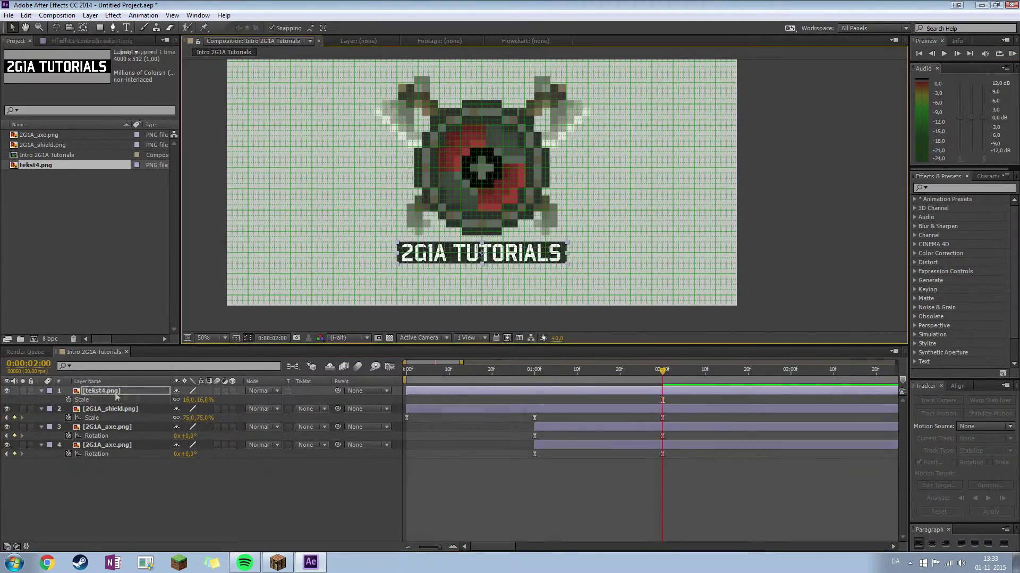
key("Delete")
right_click(110, 355)
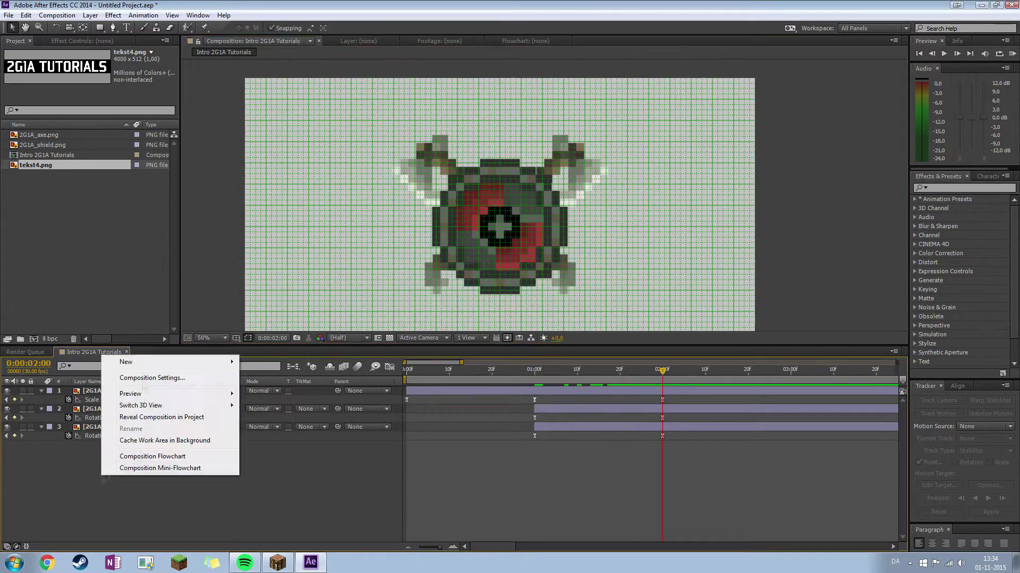
left_click(297, 355)
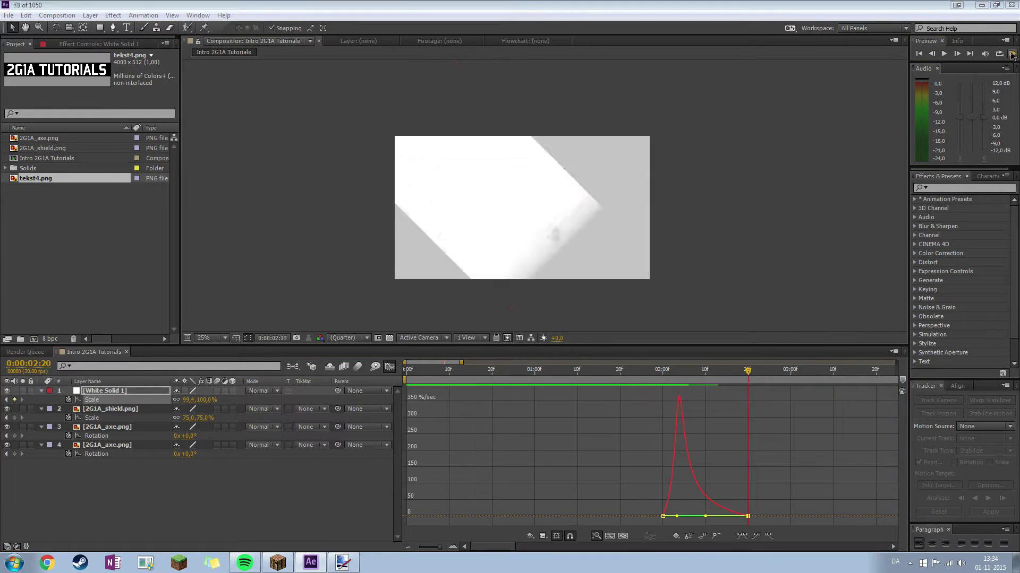
Sharpen the white solid's scale speed curve, then edit the text image's A region and save it
left_click_drag(722, 516, 737, 523)
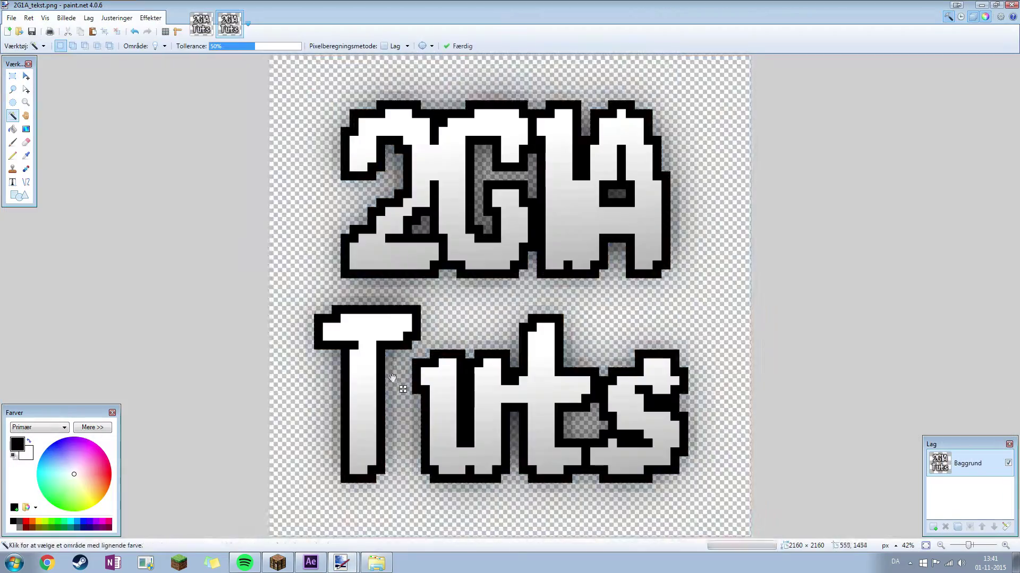
left_click(628, 199)
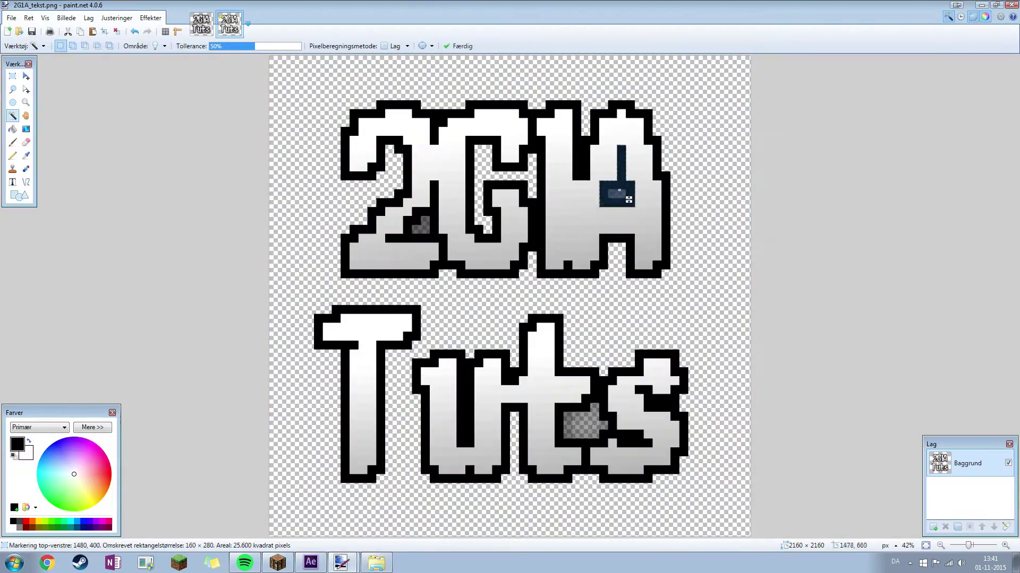
key("ctrl+s")
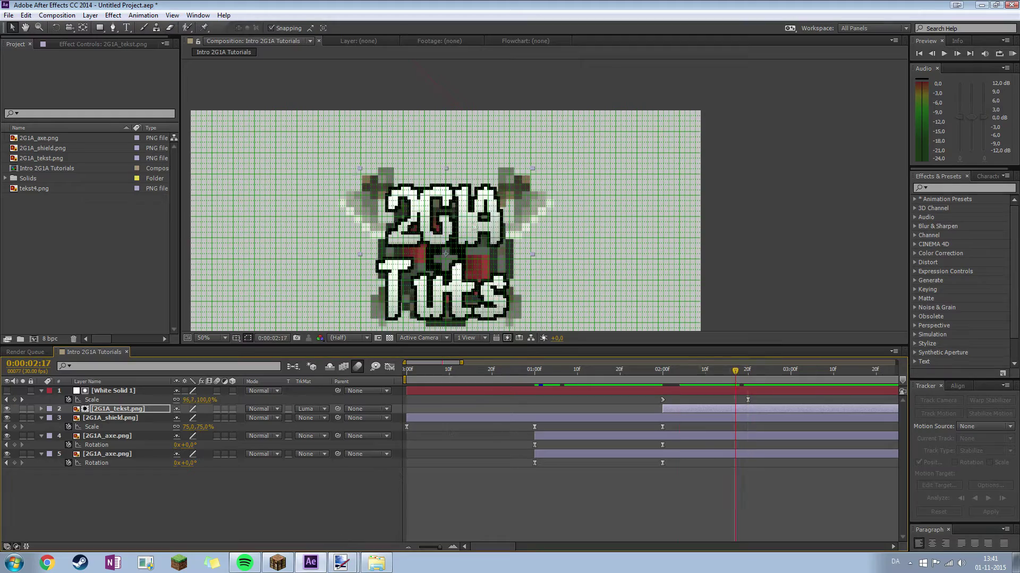
Reveal the text layer's opacity animation and inspect it in the speed graph
key("alt+shift+t")
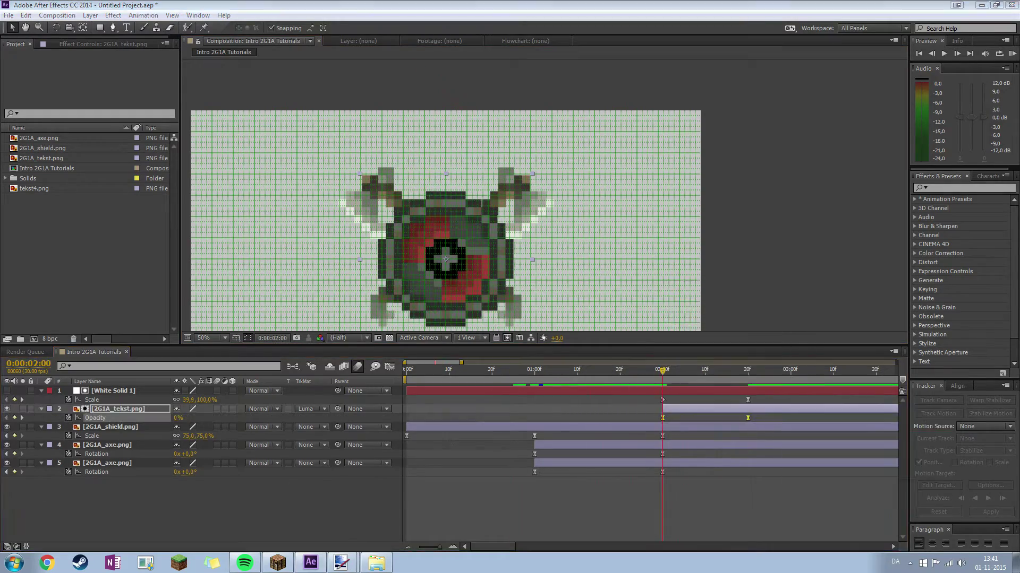
key("k")
key("shift+F3")
left_click(1012, 53)
key("shift+F3")
key("ctrl+apostrophe")
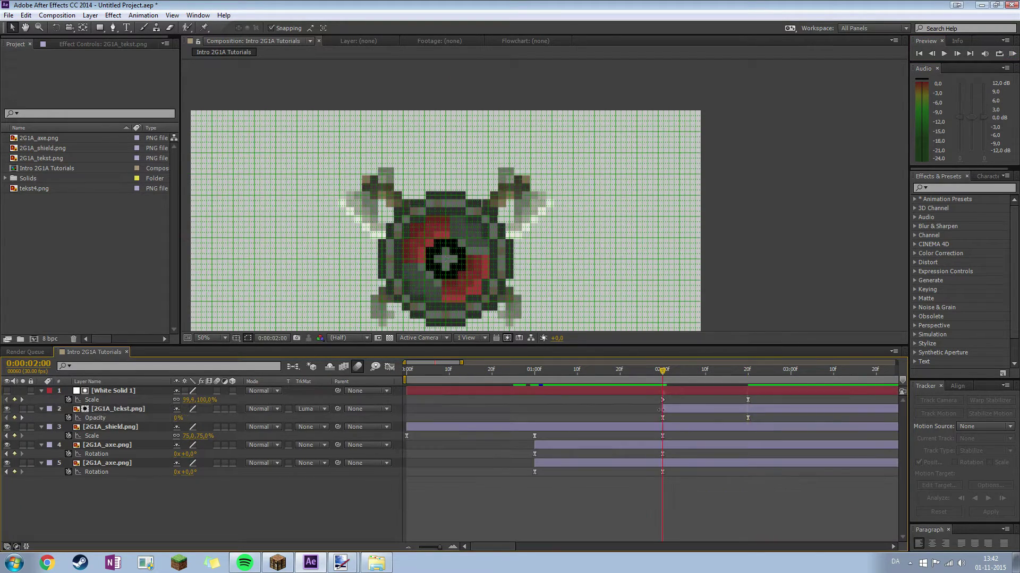
right_click(662, 418)
key("Escape")
Shift the text layer to start earlier at 01:15 and preview the new timing
left_click_drag(660, 410, 600, 410)
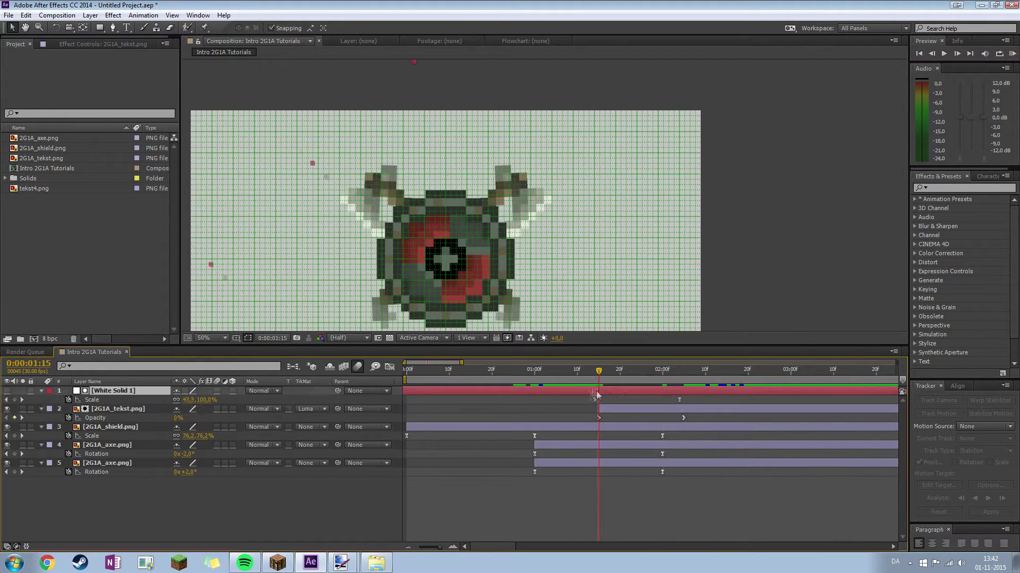
left_click(1012, 54)
left_click(622, 370)
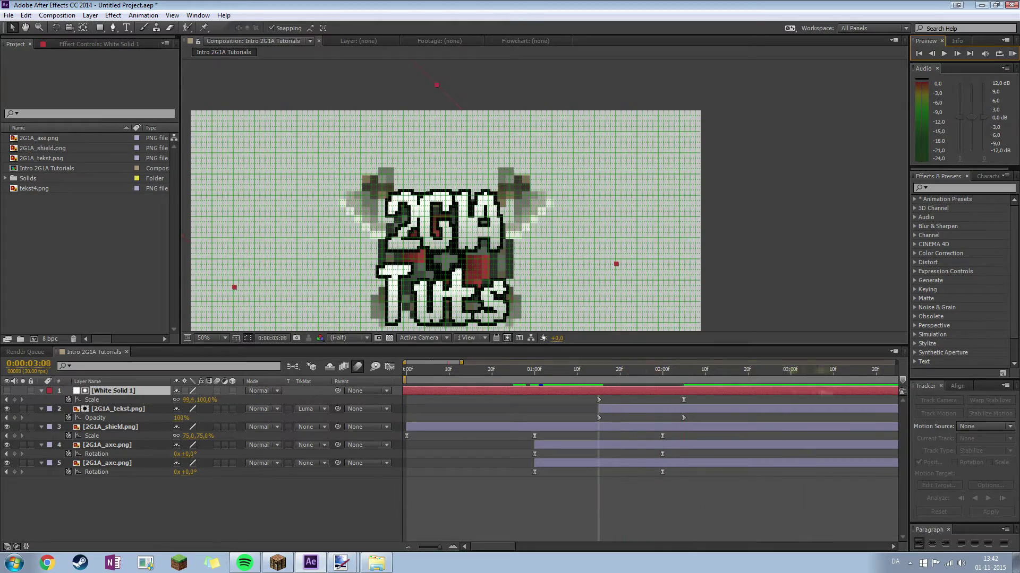
Undo the white flash solid and save the project as 2g1a_intro_shield.aep
key("ctrl+z")
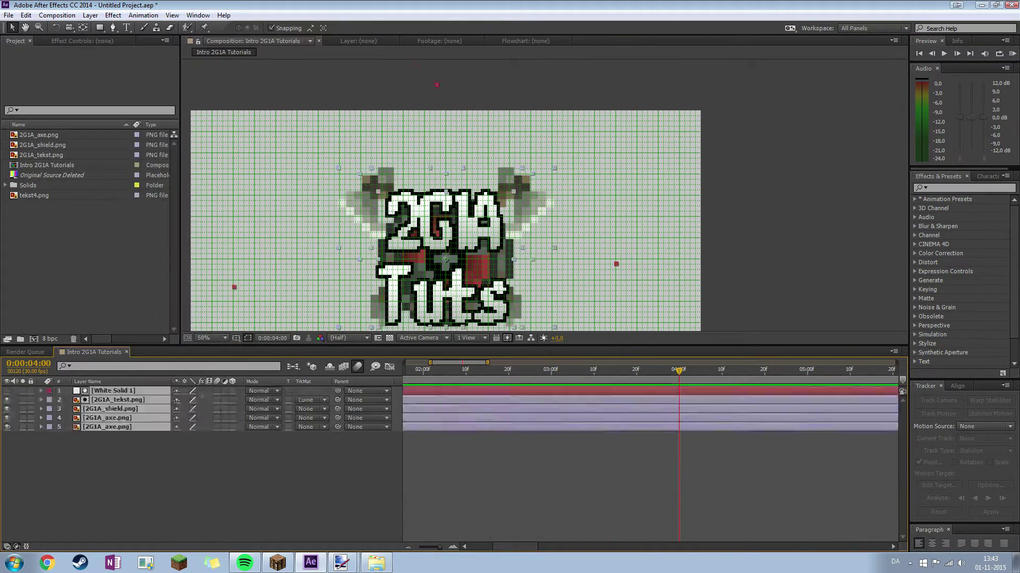
key("ctrl+s")
key("Return")
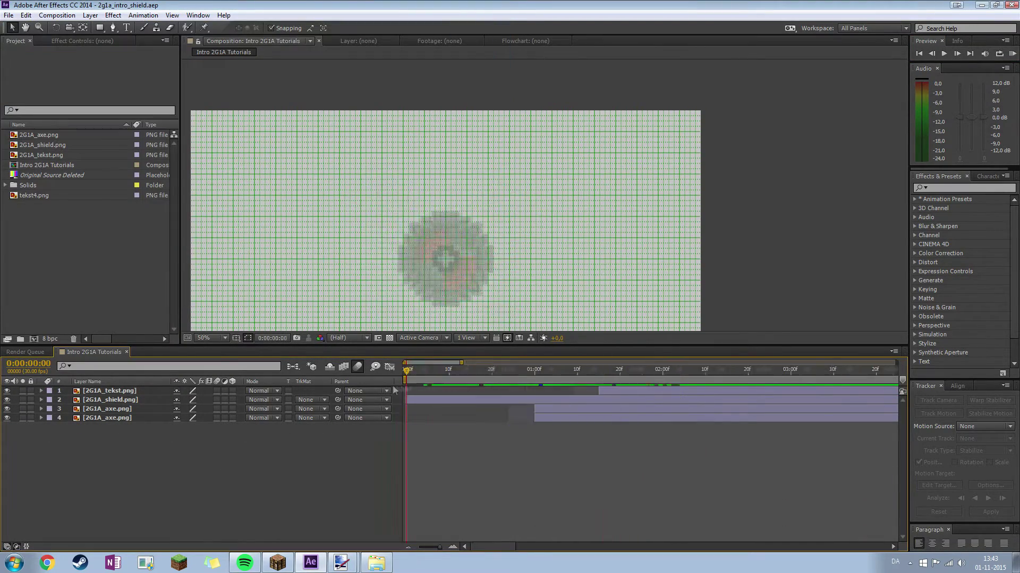
Move the shield's last Scale keyframe so its grow-in finishes at 1:20
left_click(109, 400)
key("s")
left_click(1012, 53)
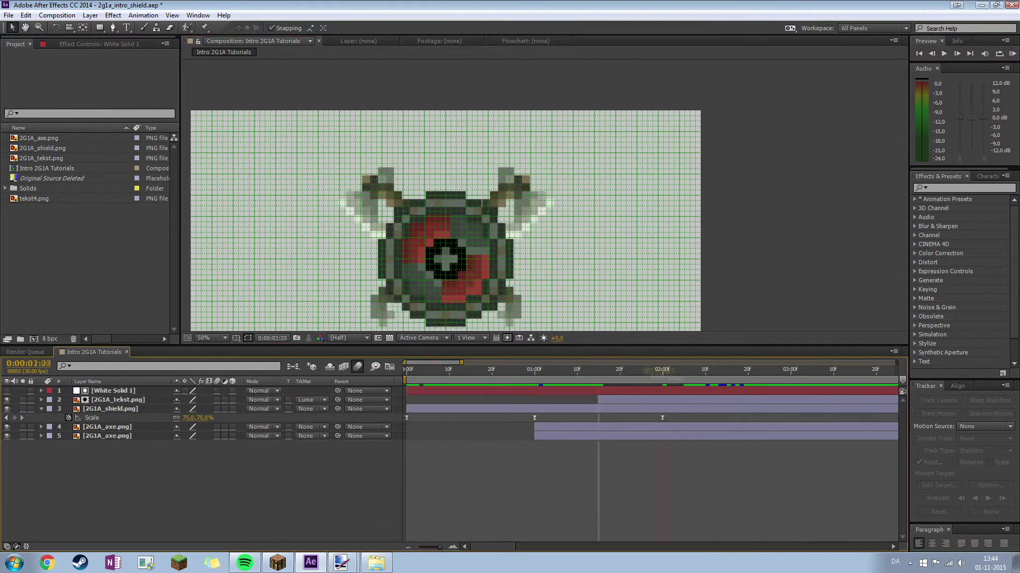
left_click_drag(627, 422, 624, 422)
left_click(1012, 54)
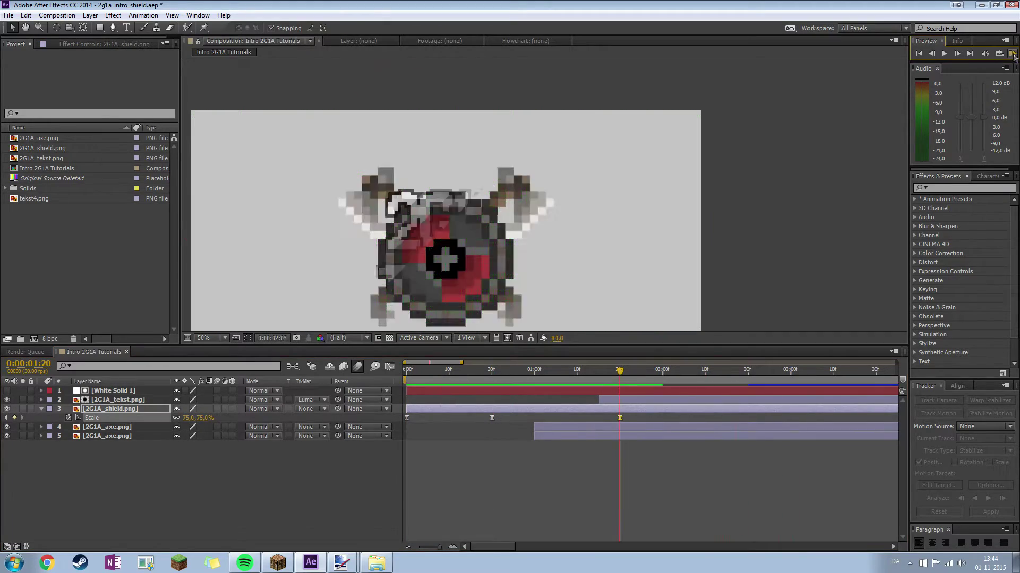
Preview the retimed shield animation
left_click(435, 238)
scroll(436, 237, "up", 6)
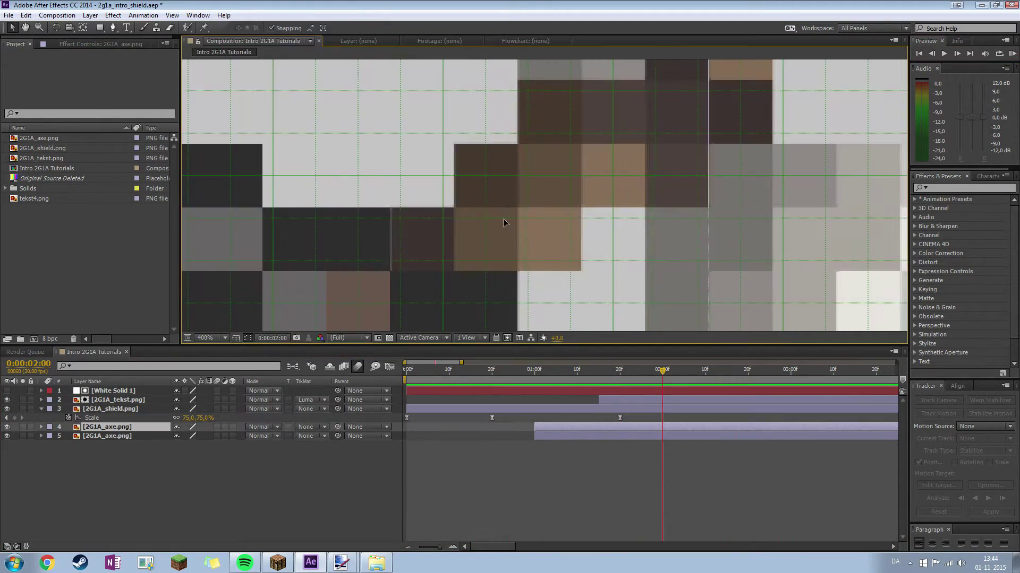
scroll(436, 238, "down", 4)
scroll(435, 237, "down", 2)
key("space")
key("space")
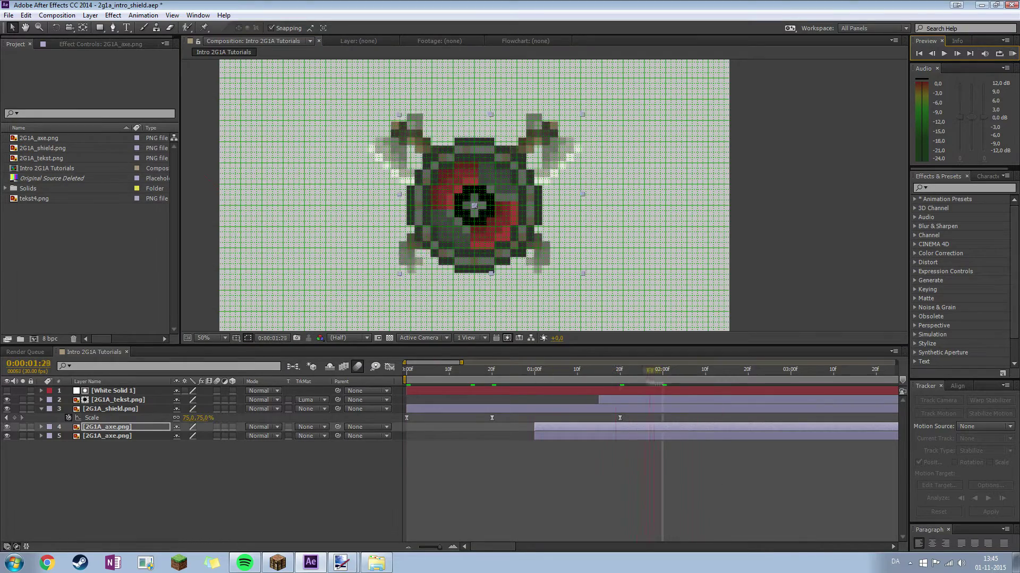
Reveal White Solid 1's scale keyframes and restore Pre-comp 1 to the composition
left_click(608, 394)
key("u")
left_click(1012, 54)
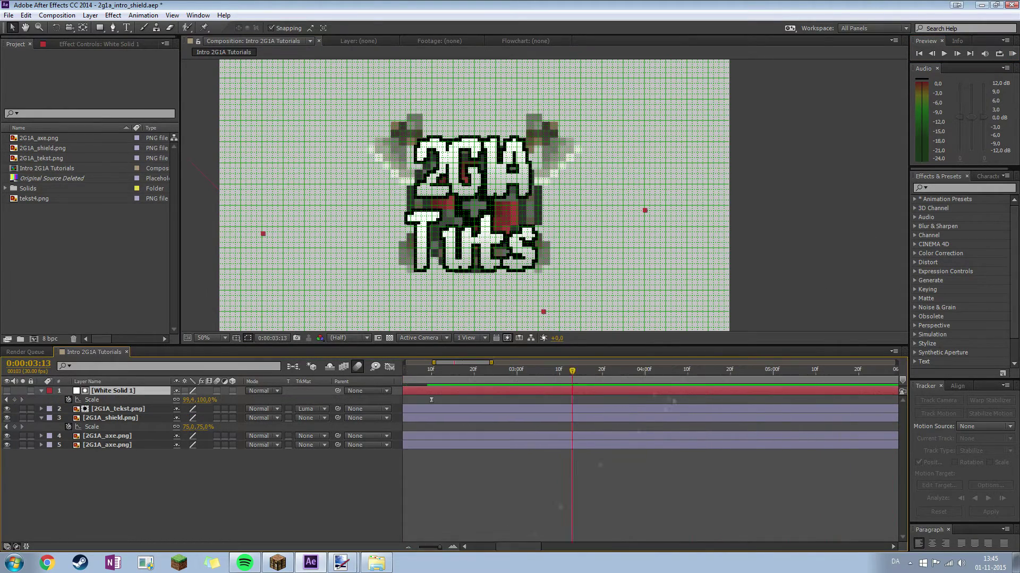
key("ctrl+z")
key("ctrl+z")
key("ctrl+z")
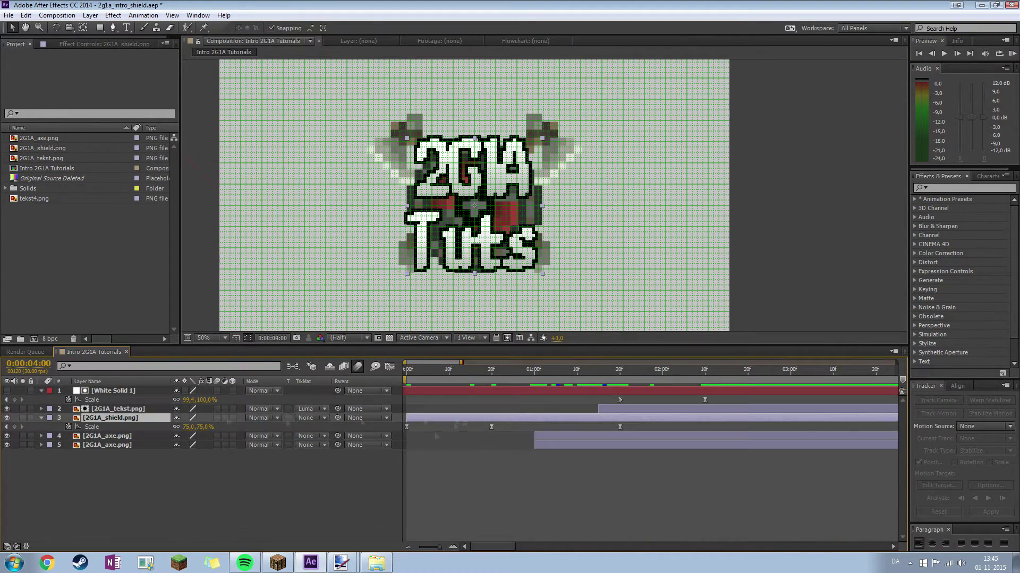
key("ctrl+z")
key("ctrl+z")
key("ctrl+z")
key("ctrl+z")
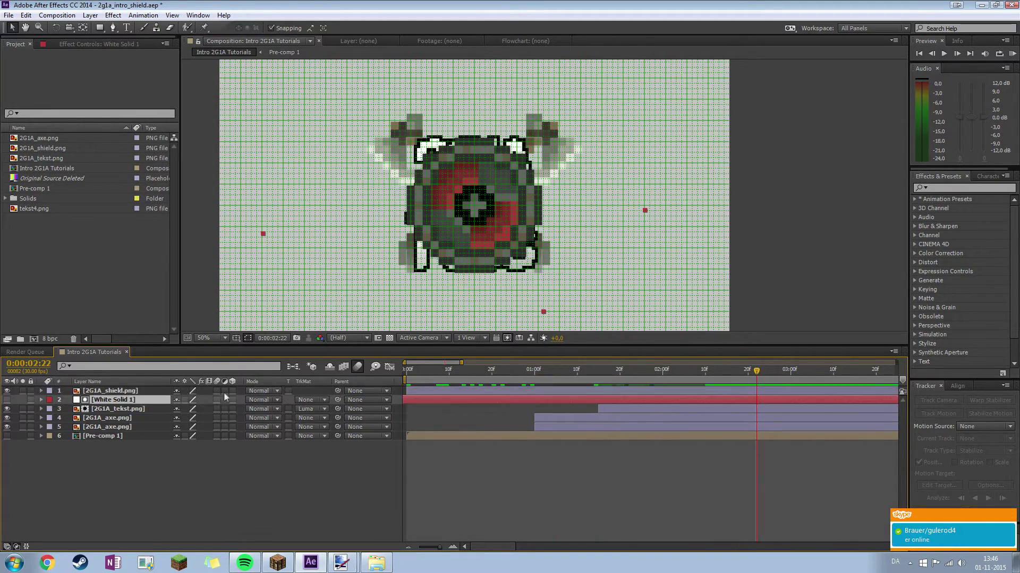
Bring back Pre-comp 1 and add a 0% Scale keyframe at 6:00, previewing the scale-out
key("ctrl+z")
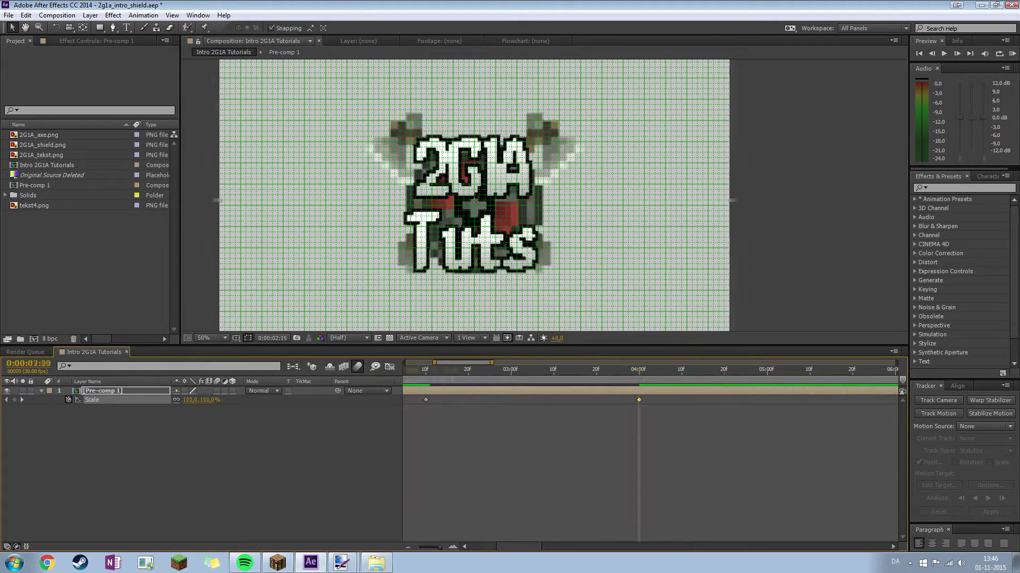
key("space")
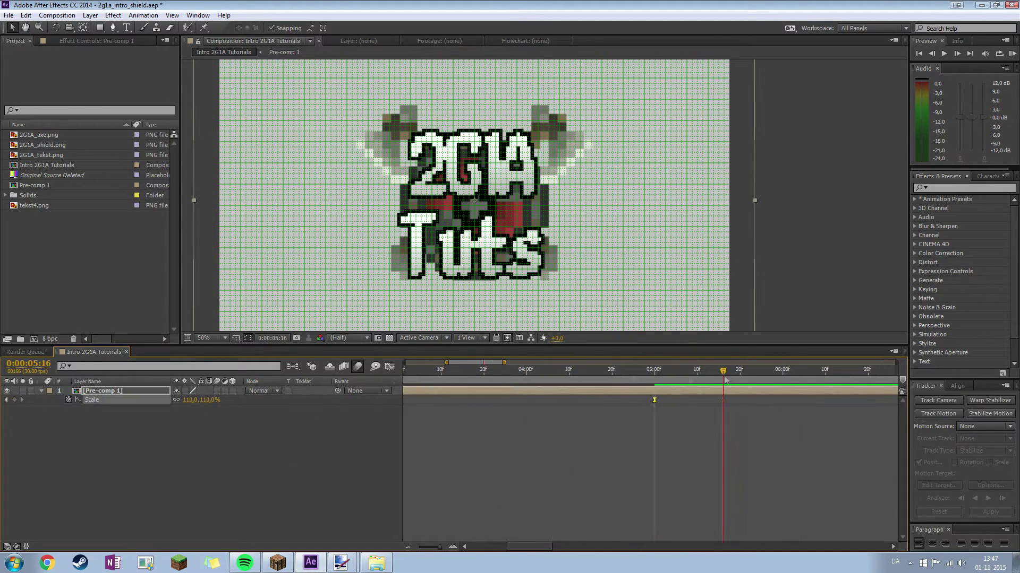
left_click(783, 369)
key("ctrl+v")
left_click(1013, 54)
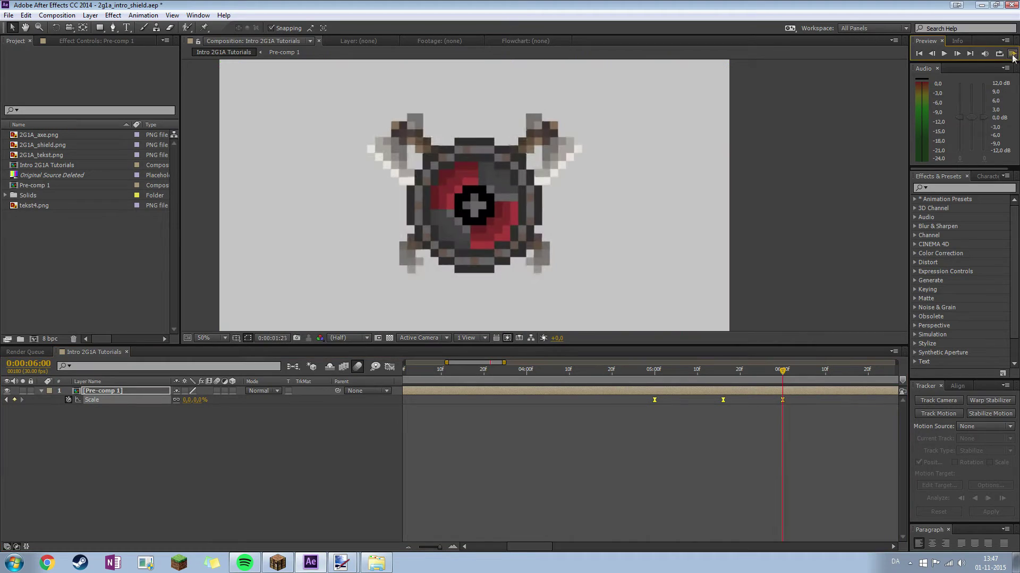
key("ctrl+apostrophe")
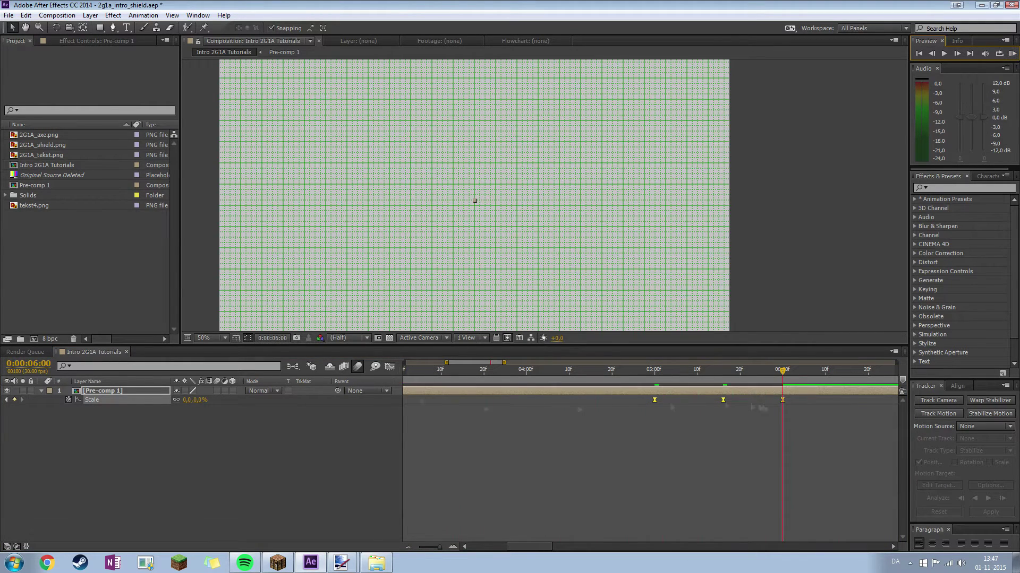
Drag the Graph Editor influence handle so the scale-out accelerates sharply, then preview it
key("ctrl+s")
key("shift+F3")
mouse_move(732, 407)
left_mouse_down()
mouse_move(752, 402)
mouse_move(683, 412)
left_mouse_up()
key("space")
key("space")
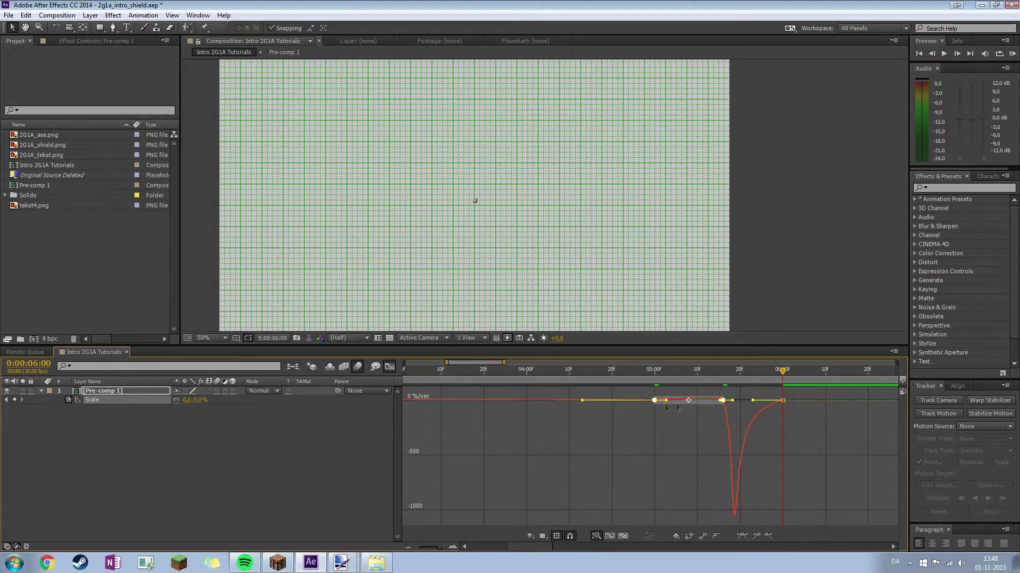
key("space")
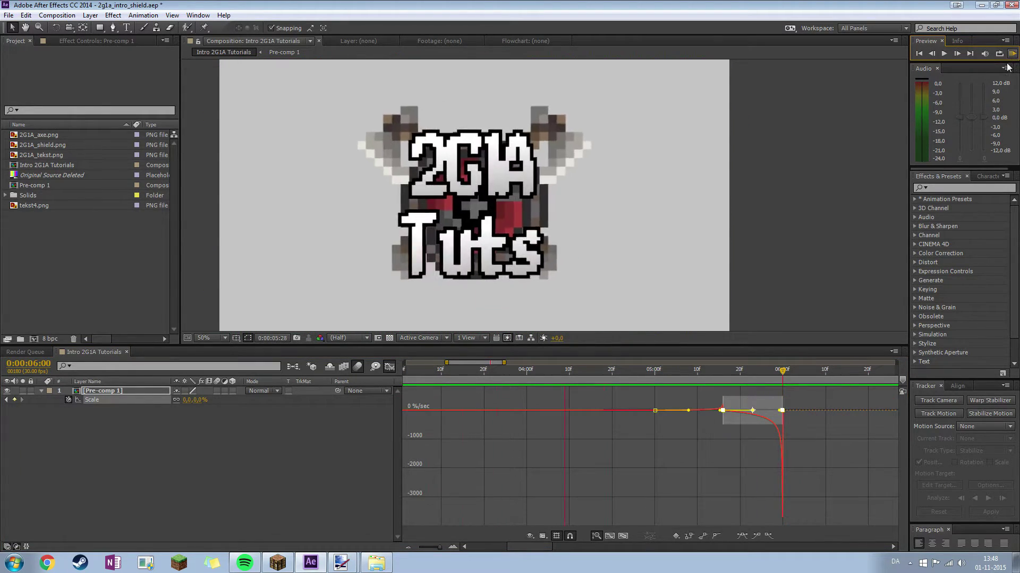
key("shift+F3")
key("Home")
left_click_drag(405, 370, 705, 401)
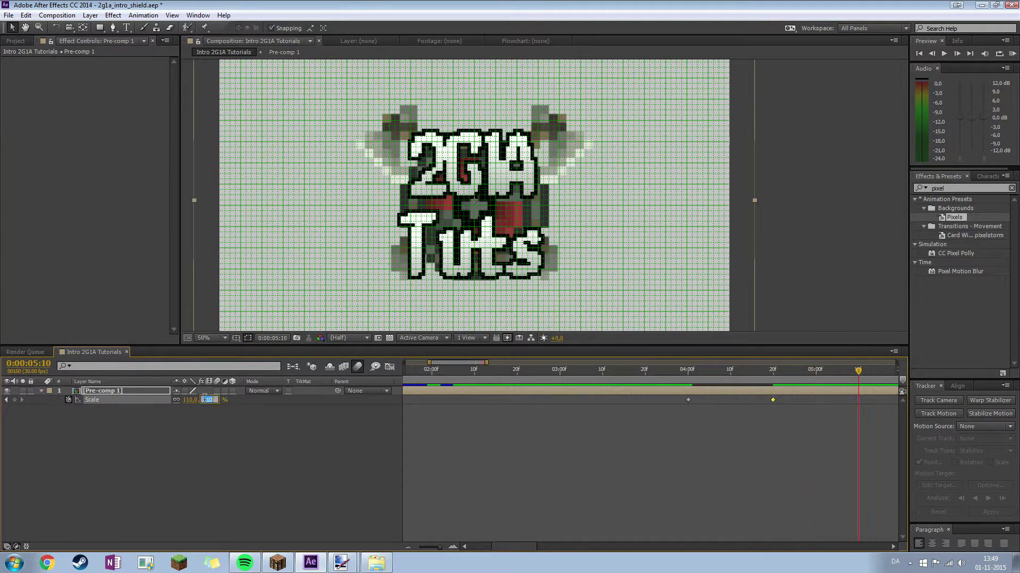
Key Pre-comp 1's Scale at 0%, ease and reshape its speed curve, and preview the collapse
type("0")
key("Return")
right_click(688, 400)
key("shift+F3")
left_click(1011, 54)
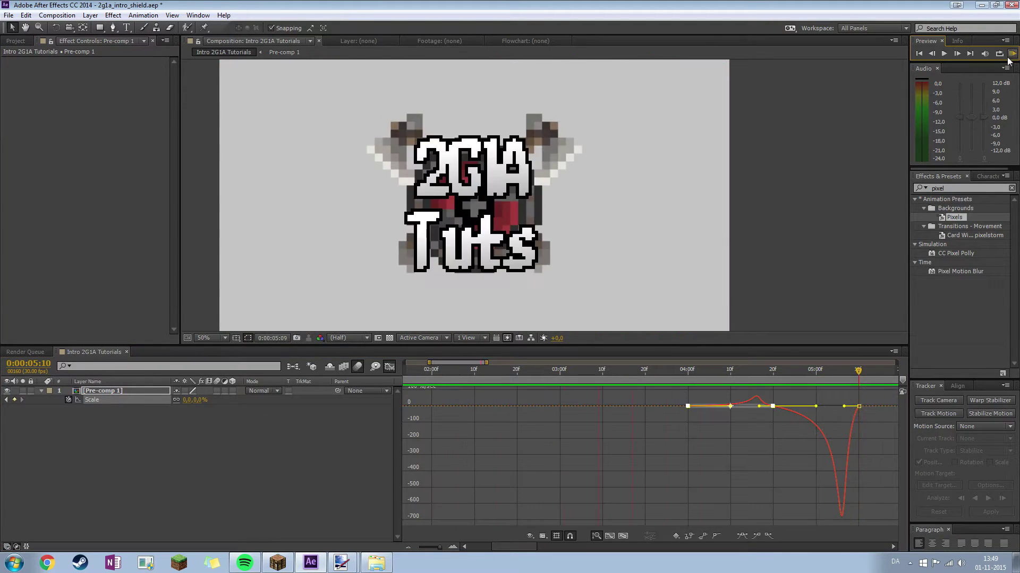
left_click(1011, 56)
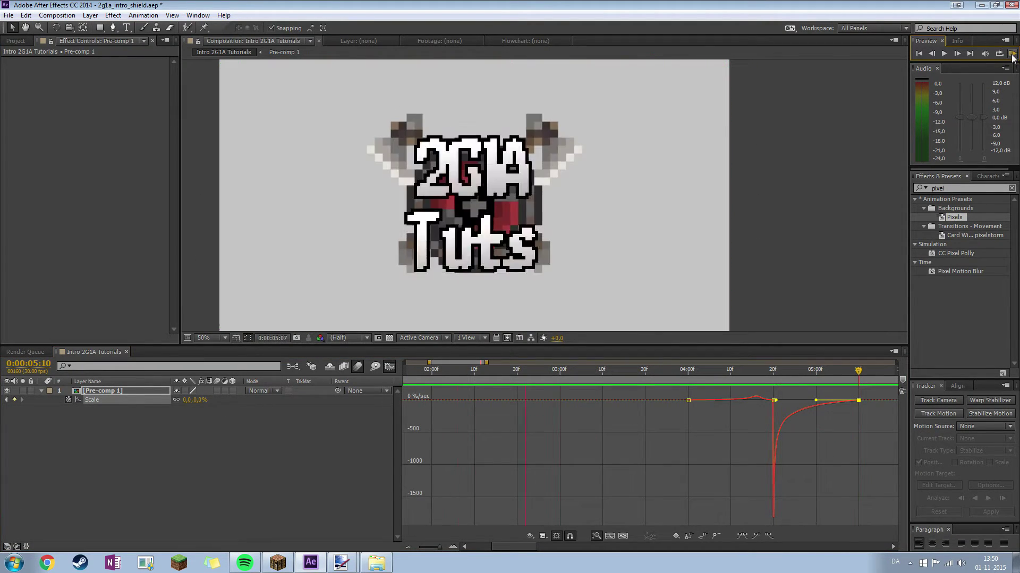
left_click(1012, 56)
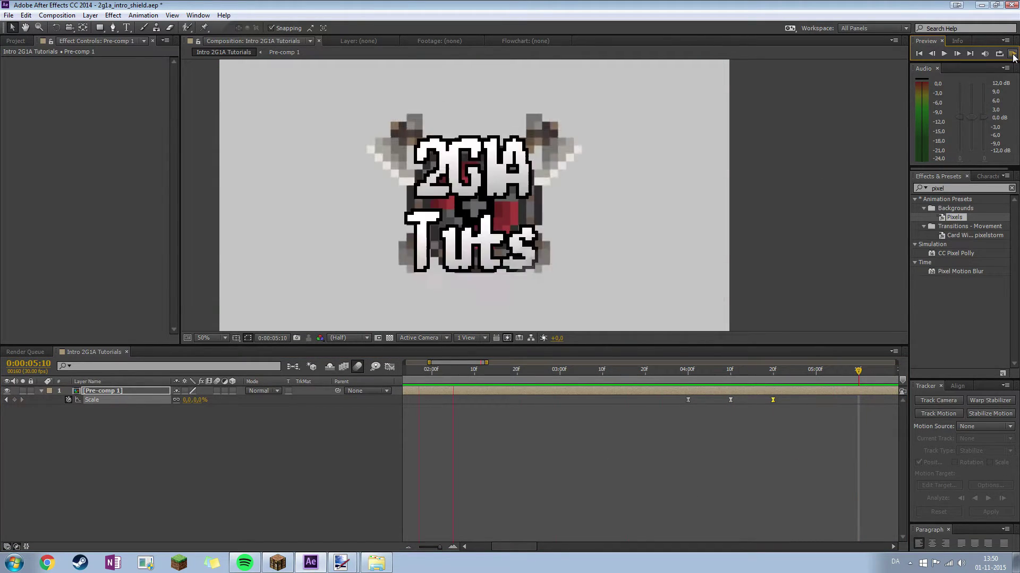
left_click(1013, 56)
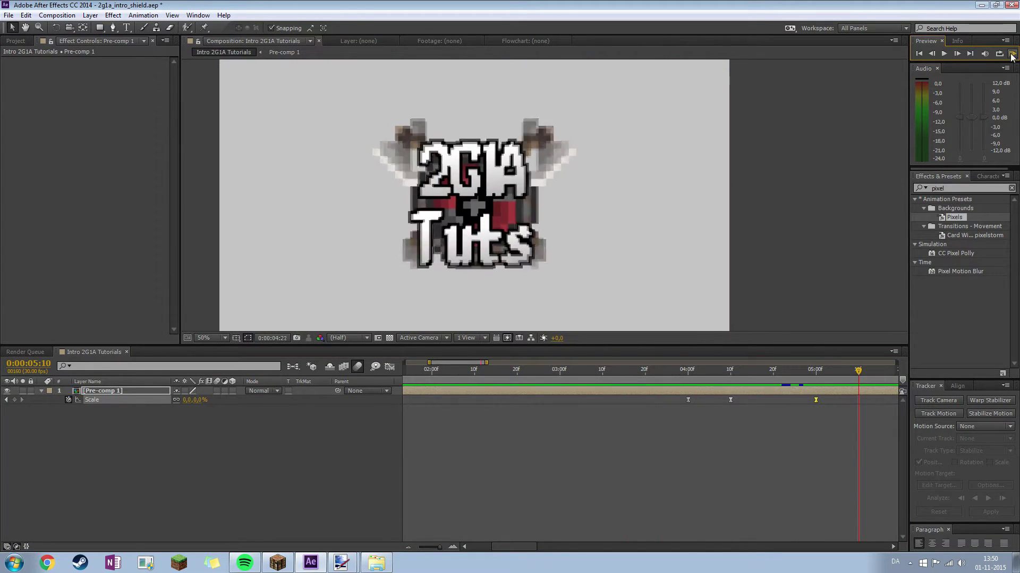
left_click(696, 370)
left_click(1013, 54)
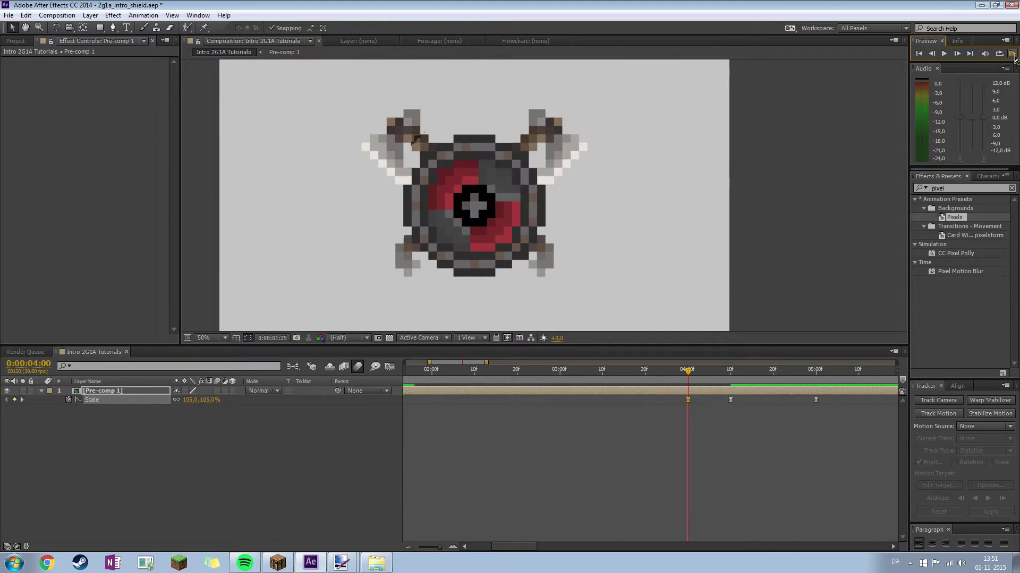